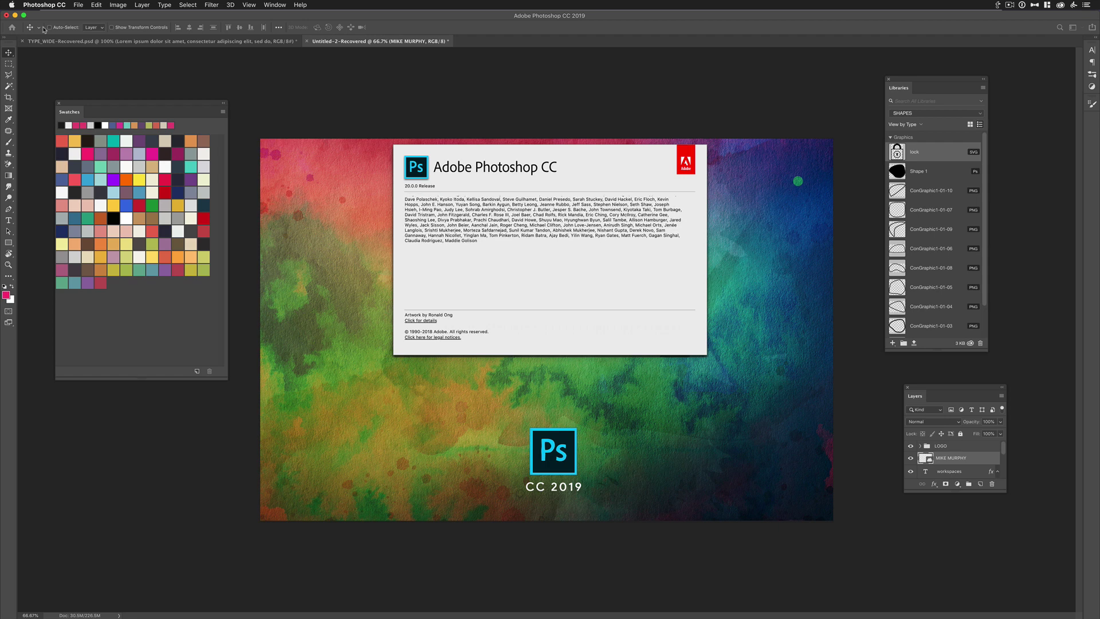
Step: Dismiss the About Photoshop splash to reveal the watercolor Workspaces document
click(443, 227)
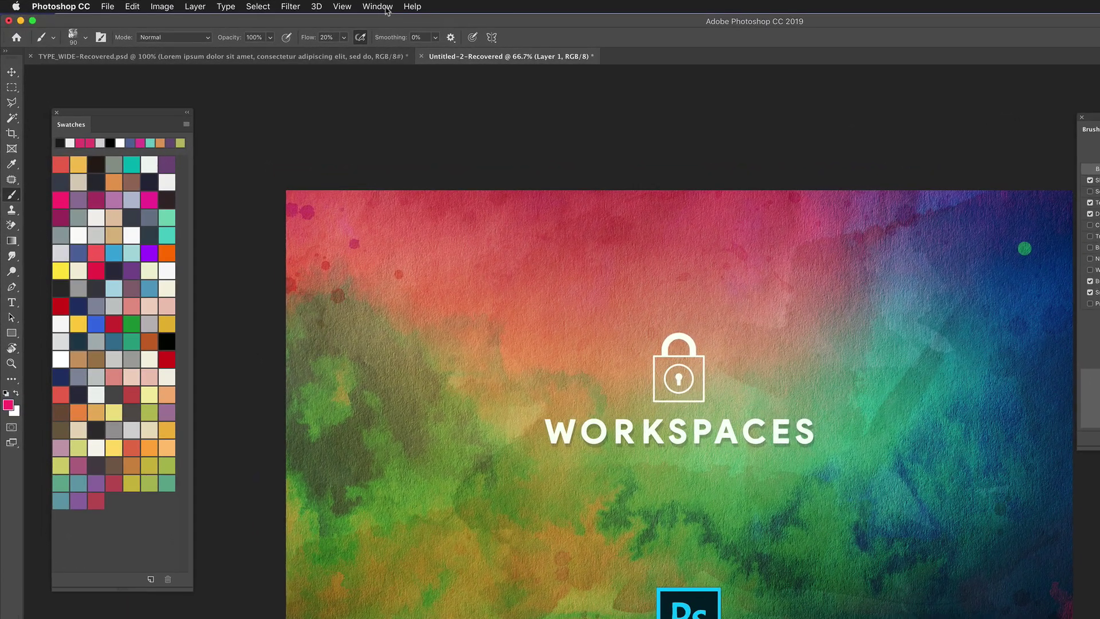
Step: Switch to the workspace with Libraries and Layers docked, then cancel the New Workspace dialog
click(377, 6)
mouse_move(392, 31)
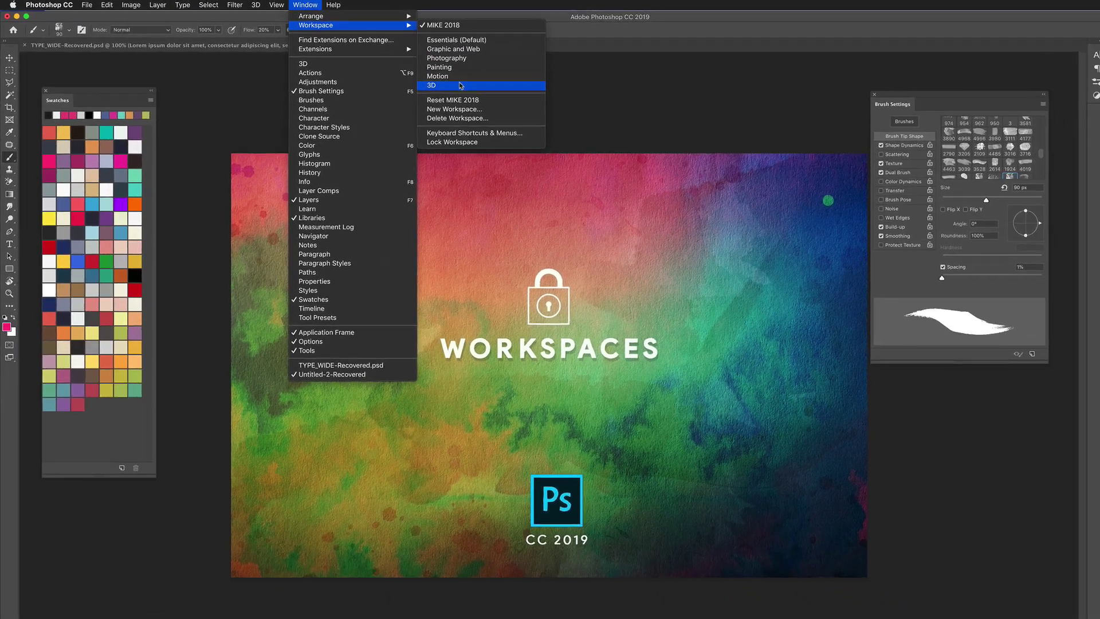
click(568, 105)
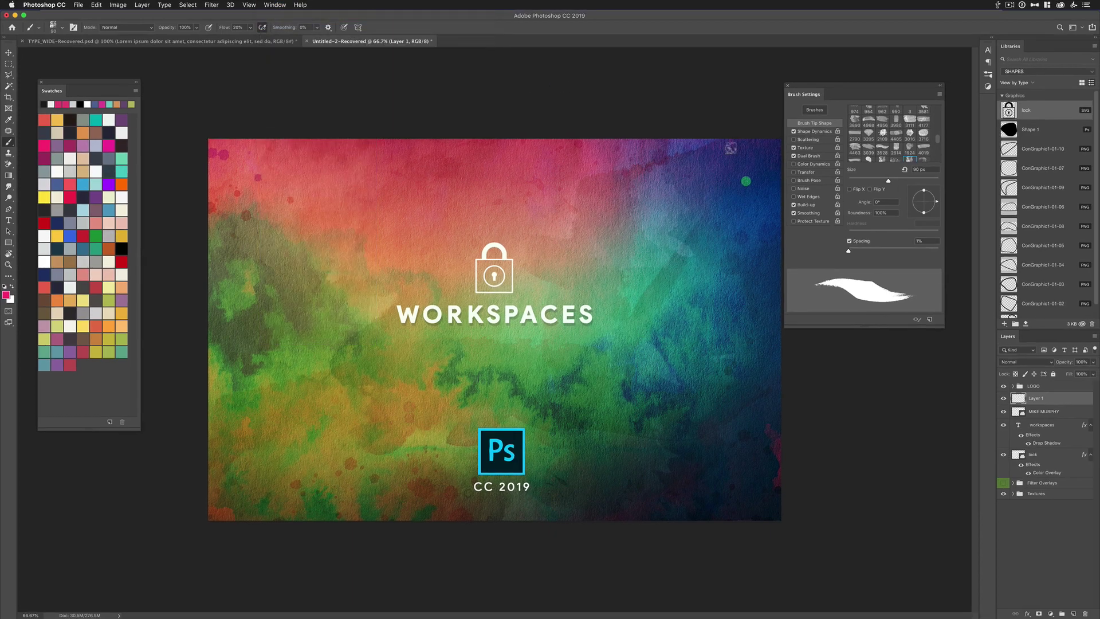
click(275, 5)
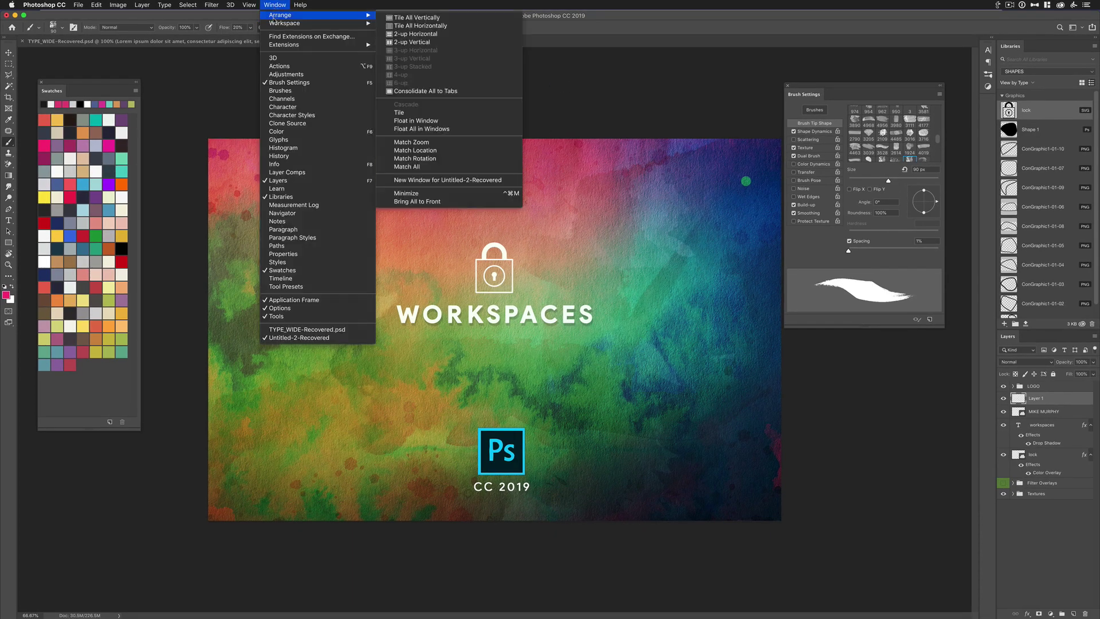
mouse_move(286, 23)
click(412, 99)
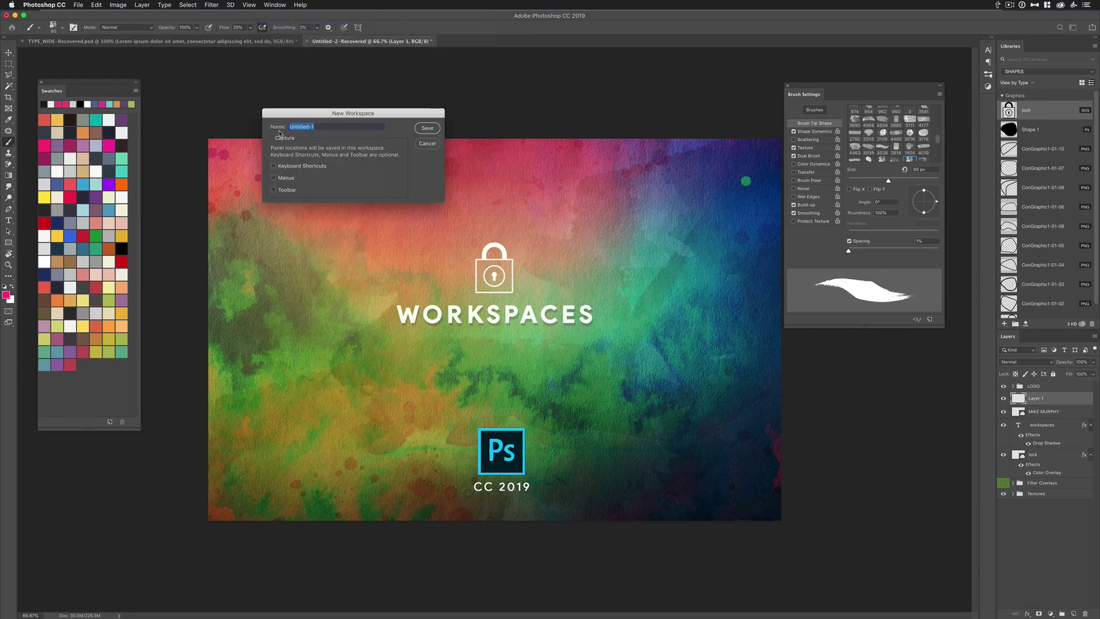
click(427, 143)
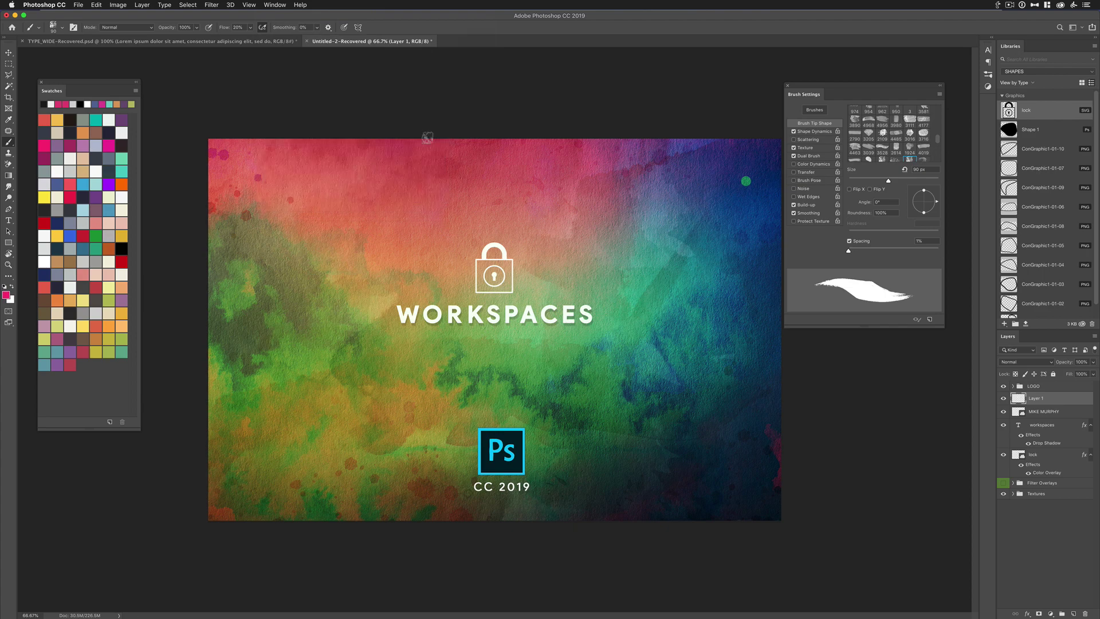
Step: Reset MIKE 2018 from Window > Workspace, clearing the floating Swatches and Brush Settings panels
click(275, 5)
mouse_move(285, 23)
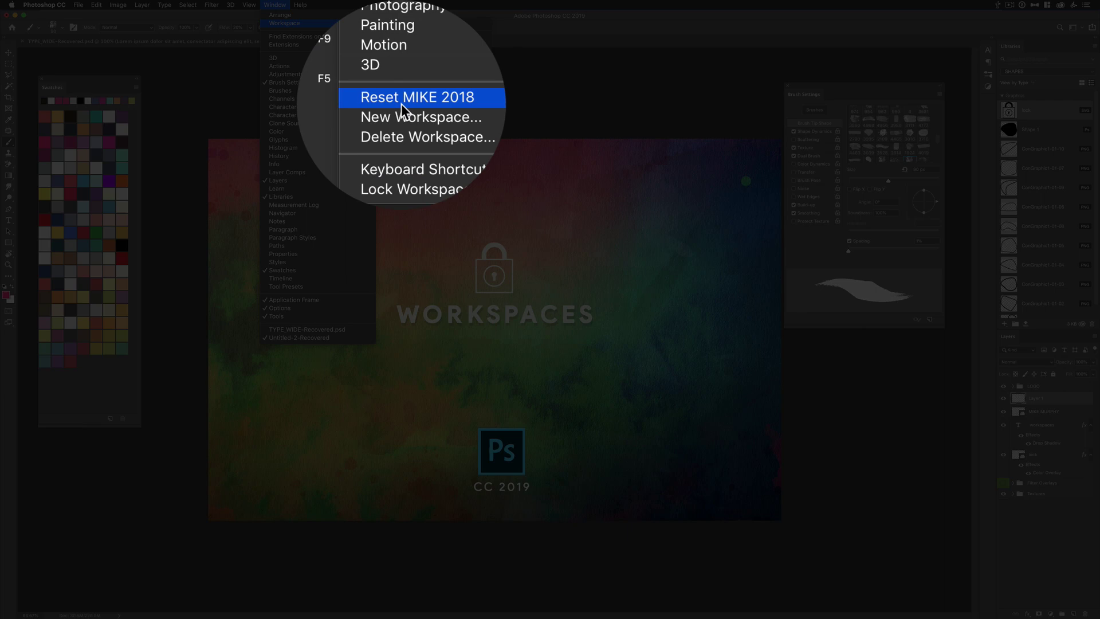
click(401, 105)
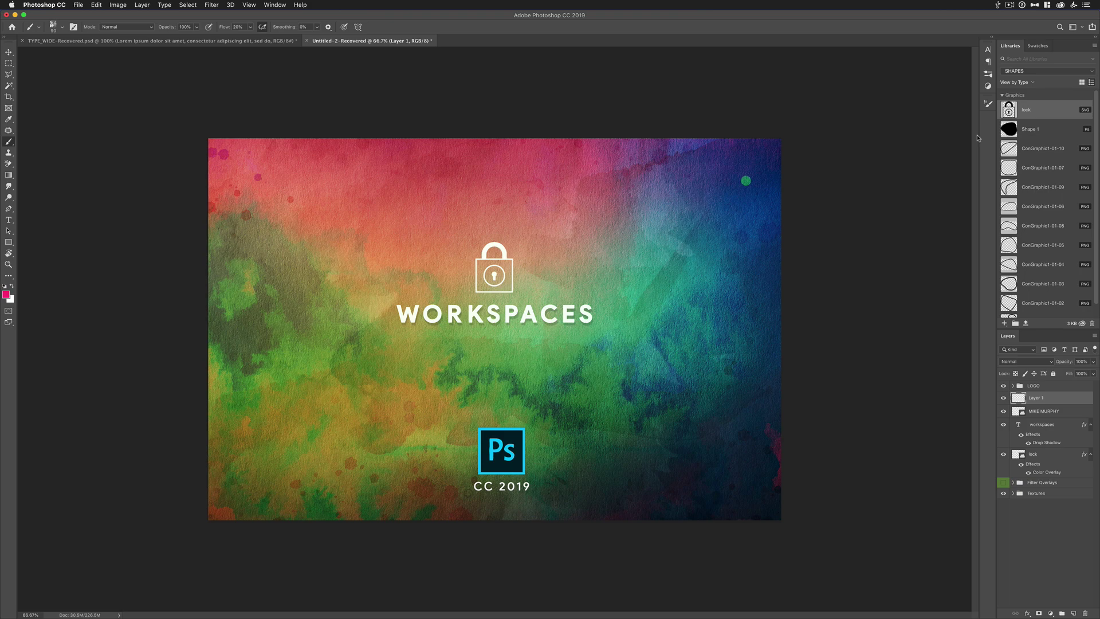
Step: Turn on Lock Workspace and test it with the collapsed Brush Settings icon
click(275, 6)
mouse_move(284, 23)
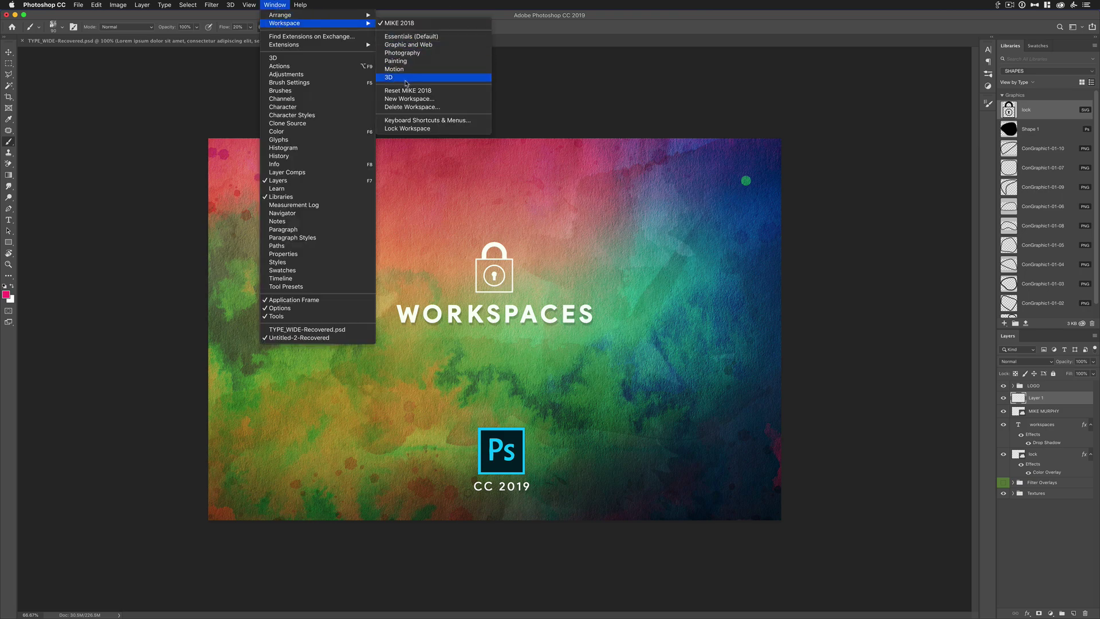
click(420, 130)
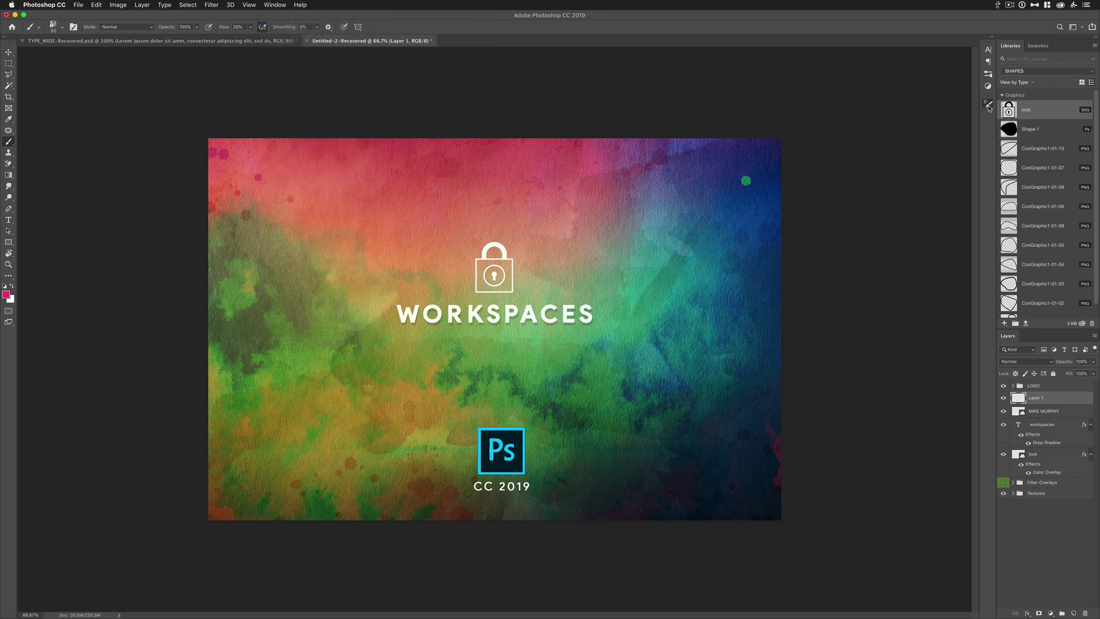
click(990, 104)
Step: Turn off Lock Workspace and drag the Swatches tab out as a floating panel
click(275, 5)
mouse_move(285, 23)
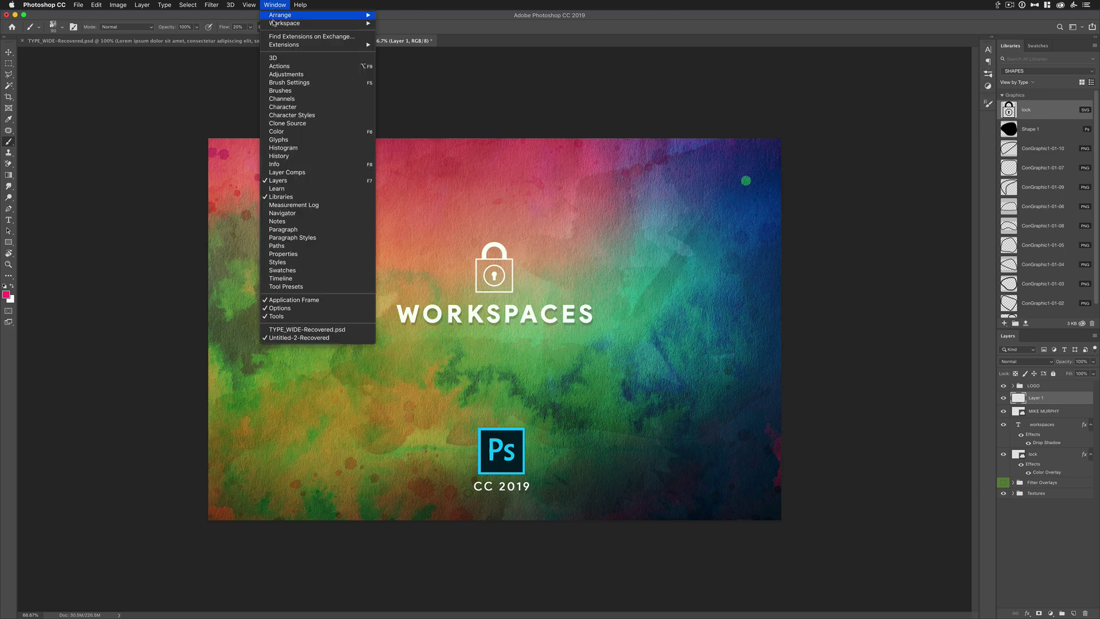
click(393, 129)
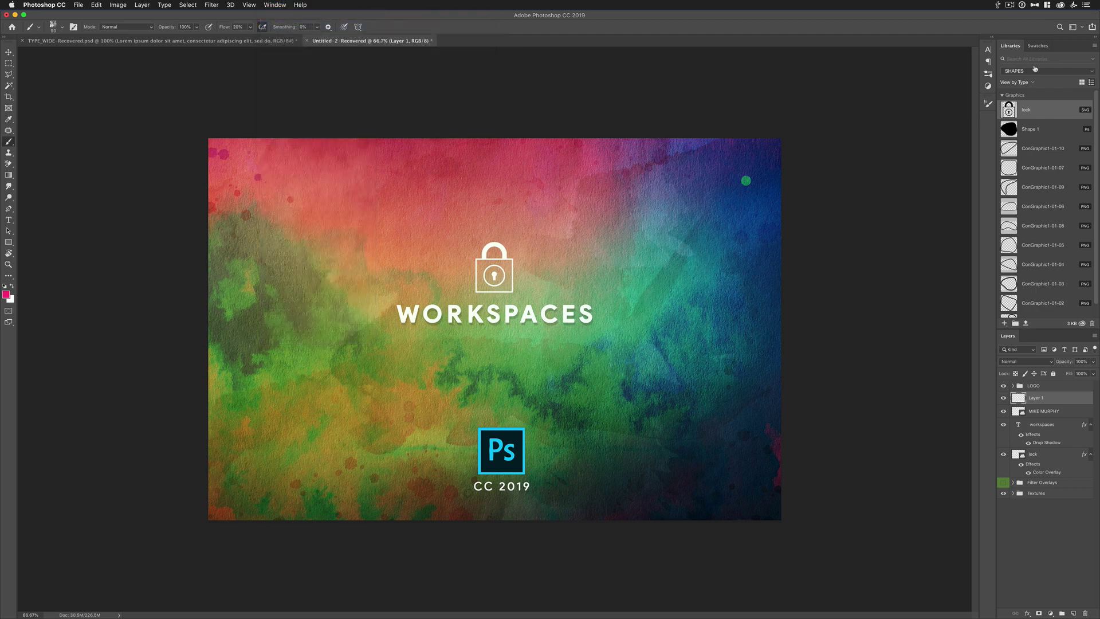
drag(1039, 46, 864, 82)
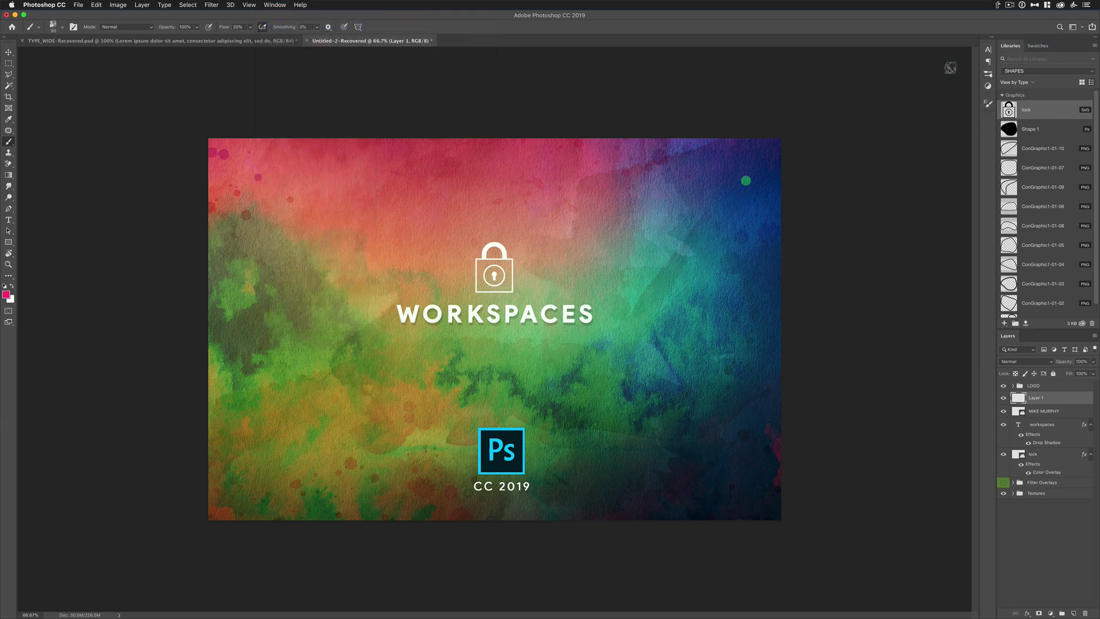